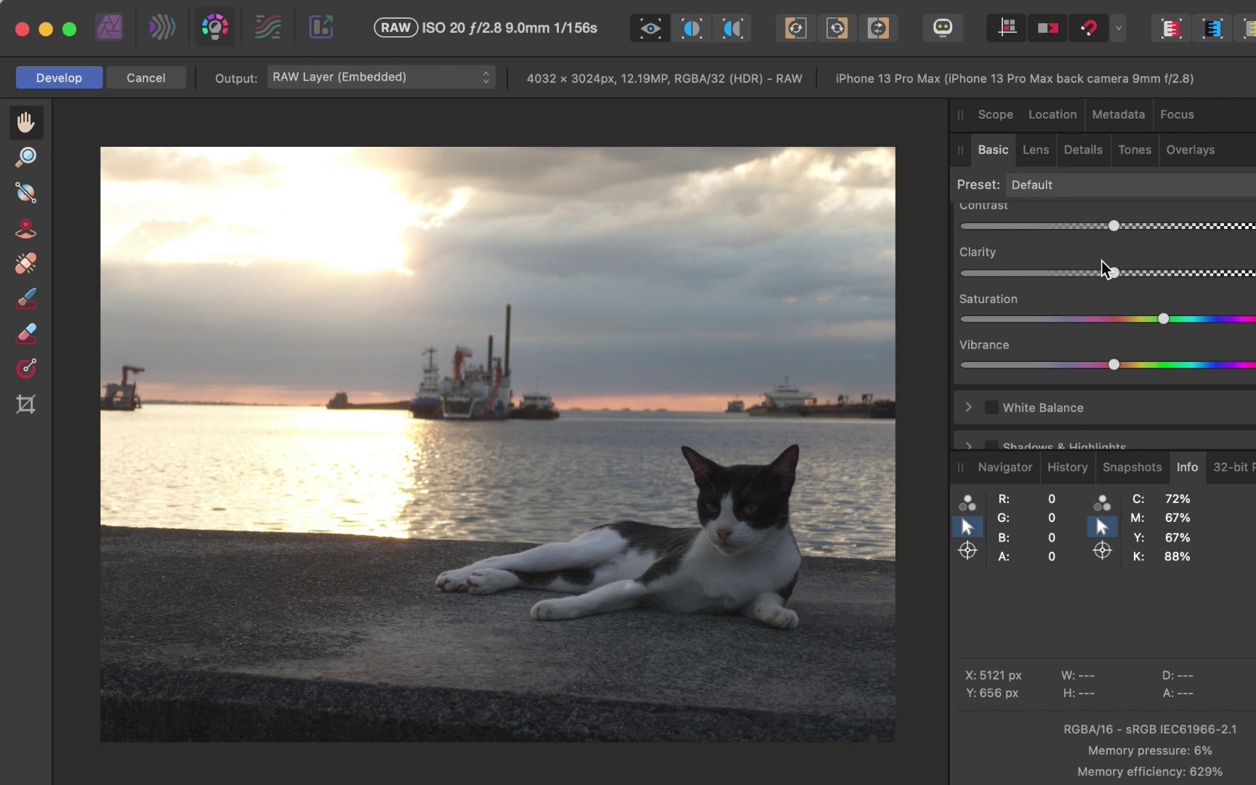
- Enable Shadows & Highlights and drag Highlights fully left to recover the cloud detail
scroll(1105, 269, down, 4)
click(1105, 287)
drag(1116, 387, 945, 368)
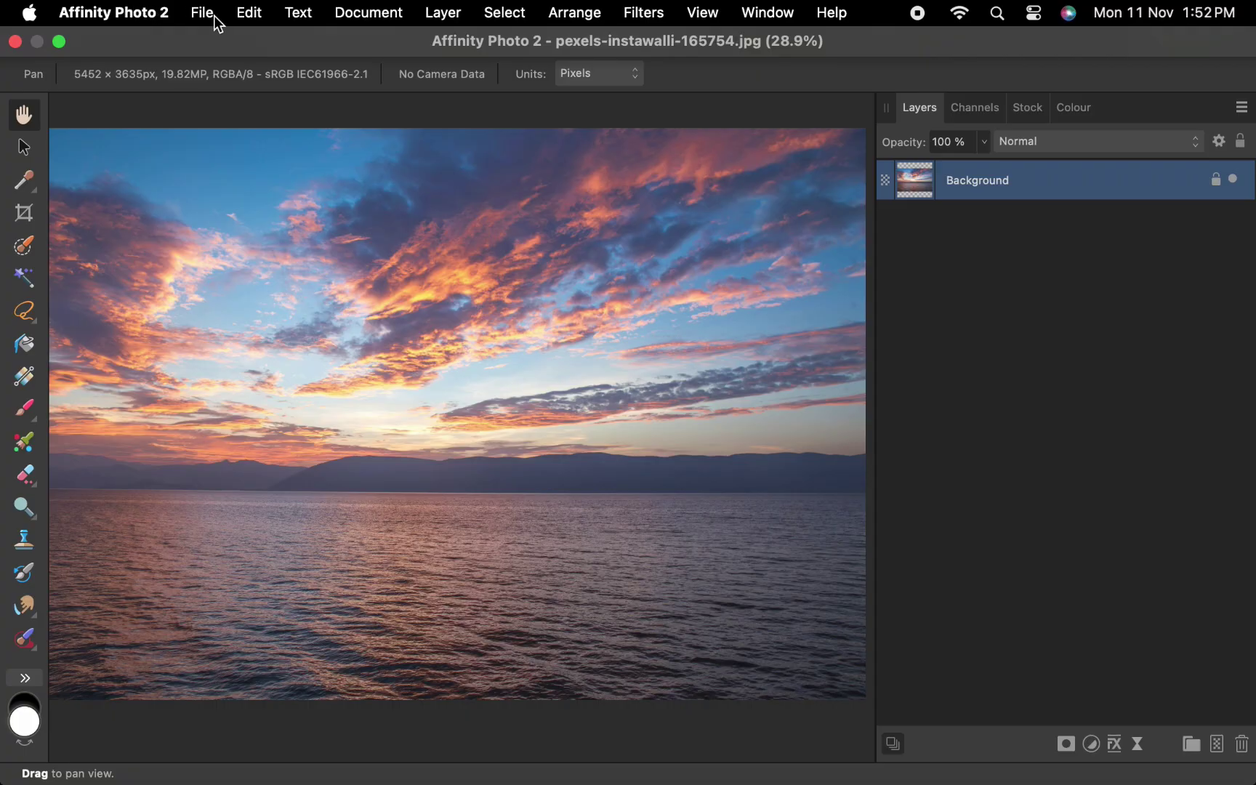
- Create a New HDR Merge from the three DNG bracket files
click(213, 15)
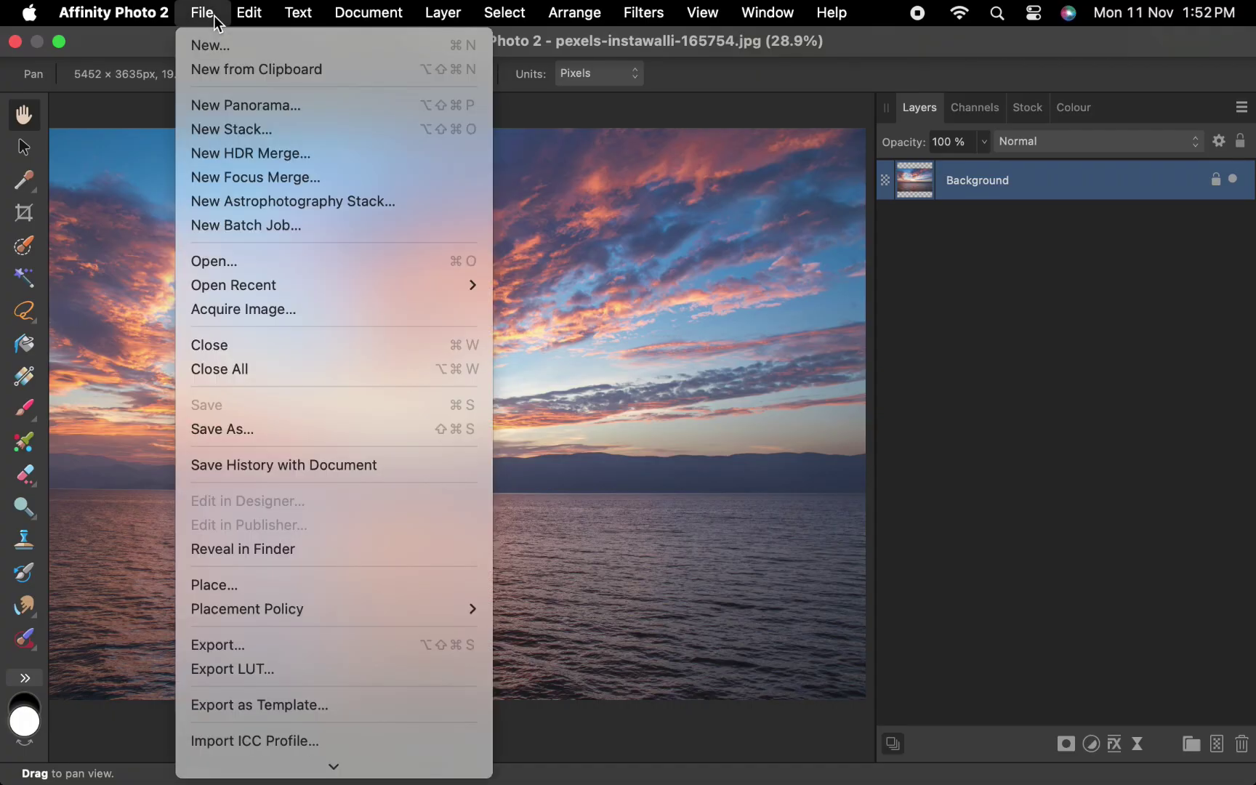
click(207, 155)
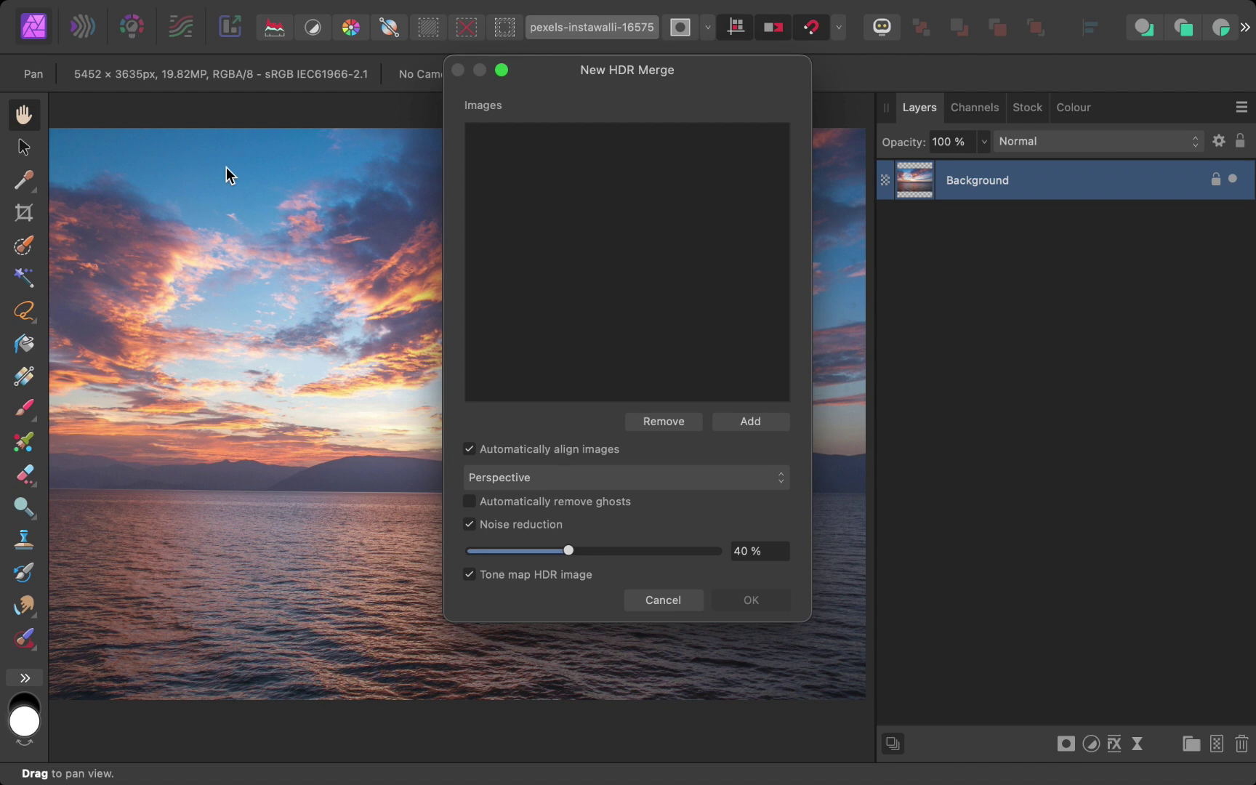
click(750, 422)
click(425, 247)
super+click(669, 247)
super+click(547, 247)
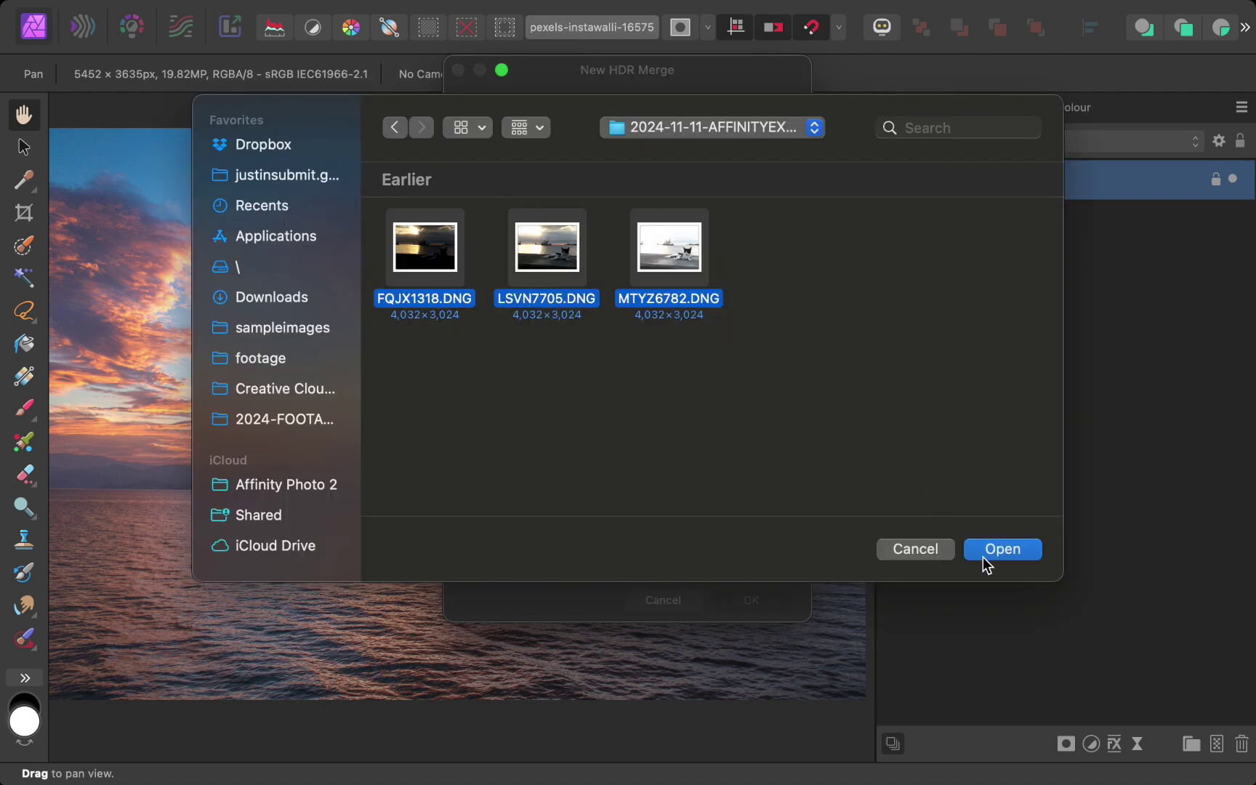
click(983, 558)
click(752, 601)
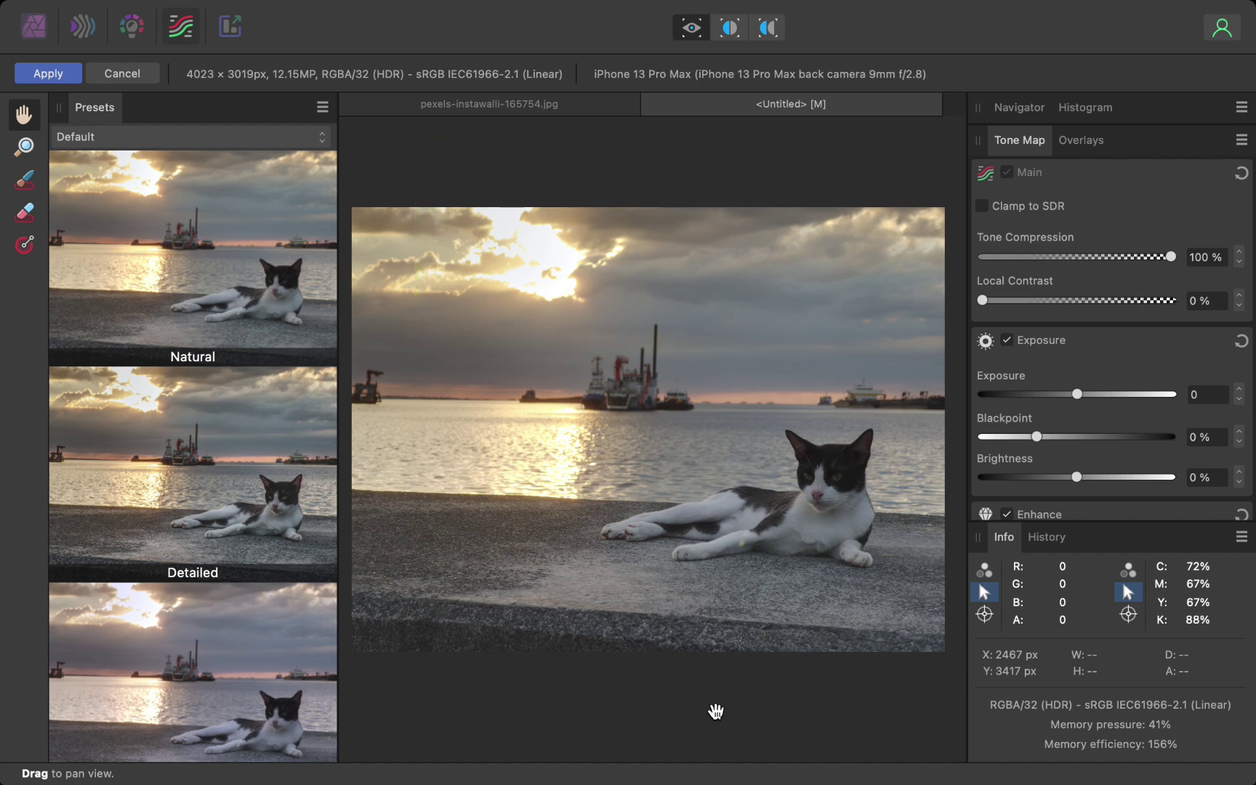
- In tone mapping, set Shadows & Highlights Highlights to 3%
scroll(1079, 437, down, 5)
mouse_move(1079, 429)
mouse_down()
mouse_move(959, 435)
mouse_move(1077, 442)
mouse_move(945, 443)
mouse_move(1071, 445)
mouse_move(936, 438)
mouse_move(1079, 440)
mouse_up()
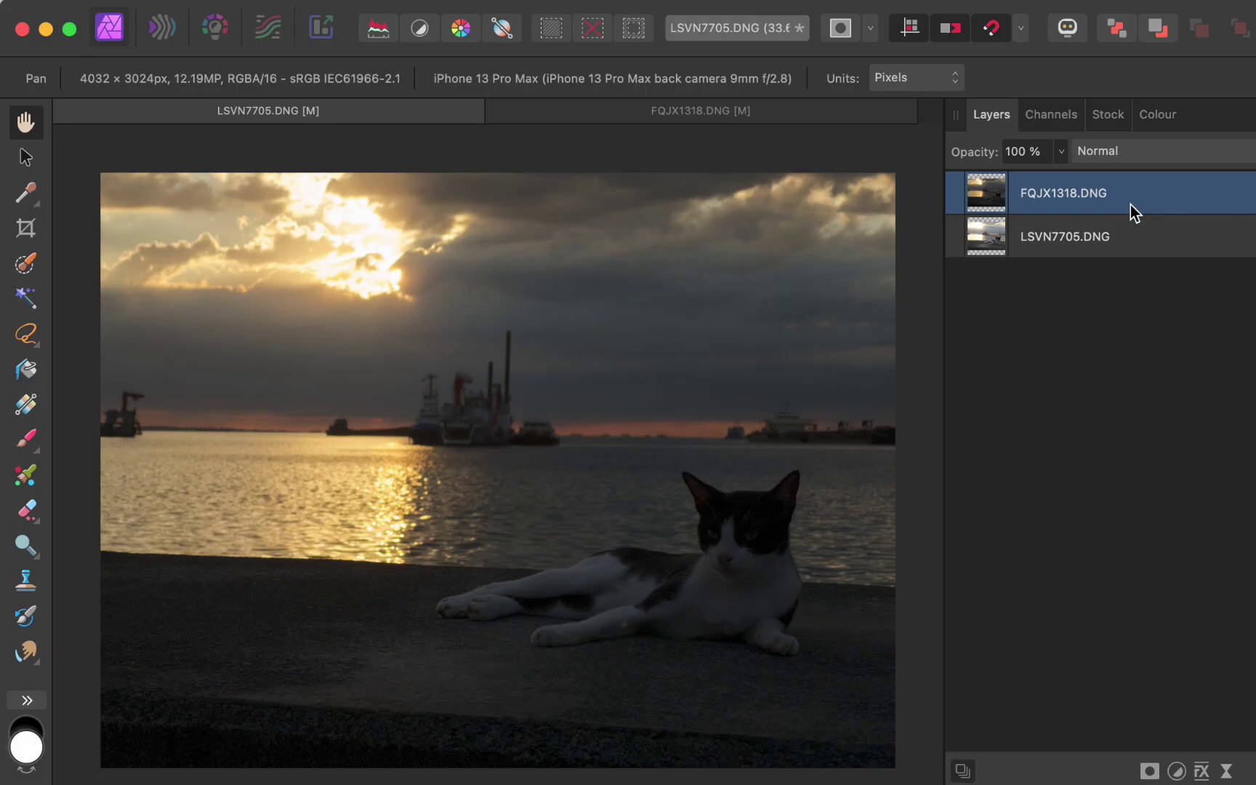
- Move the FQJX1318.DNG layer underneath LSVN7705.DNG in the Layers panel
drag(815, 245, 819, 420)
drag(1133, 294, 1133, 295)
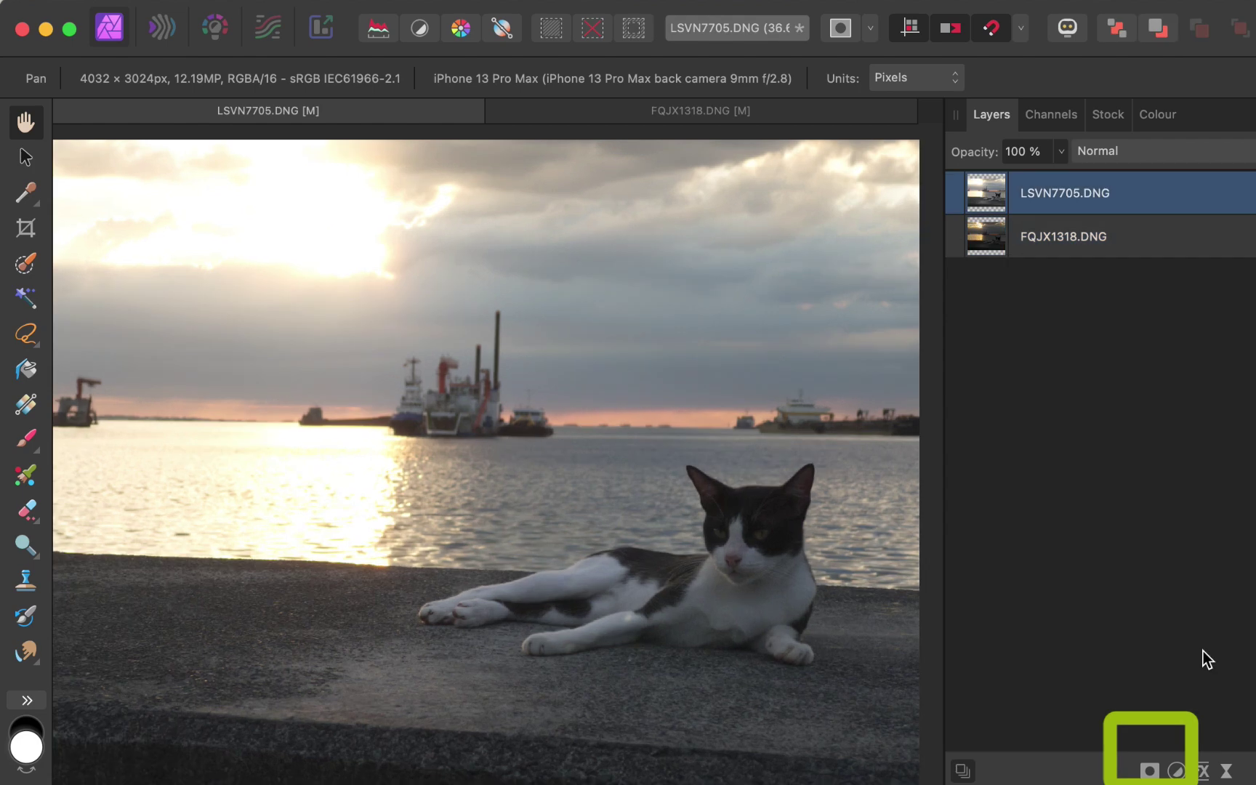
- Add a mask to LSVN7705 and draw a vertical linear gradient across the sky
click(1149, 770)
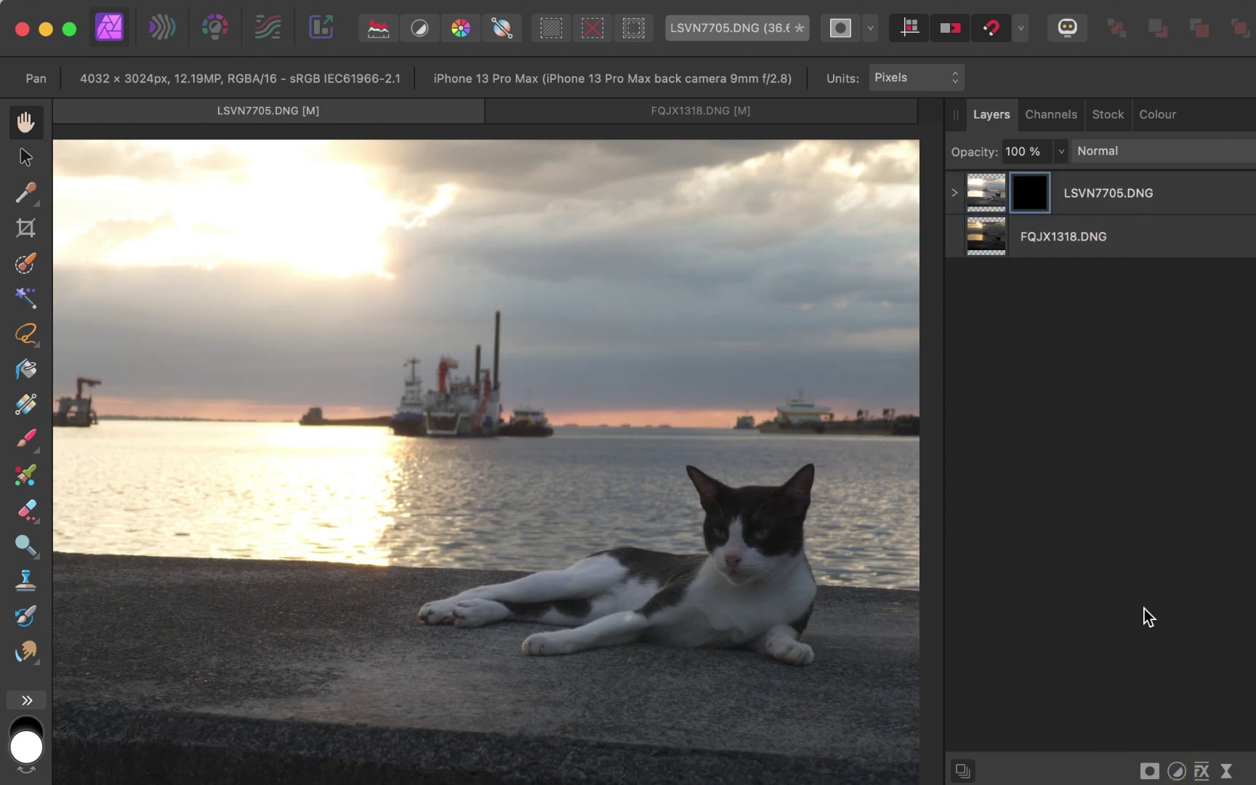
click(953, 194)
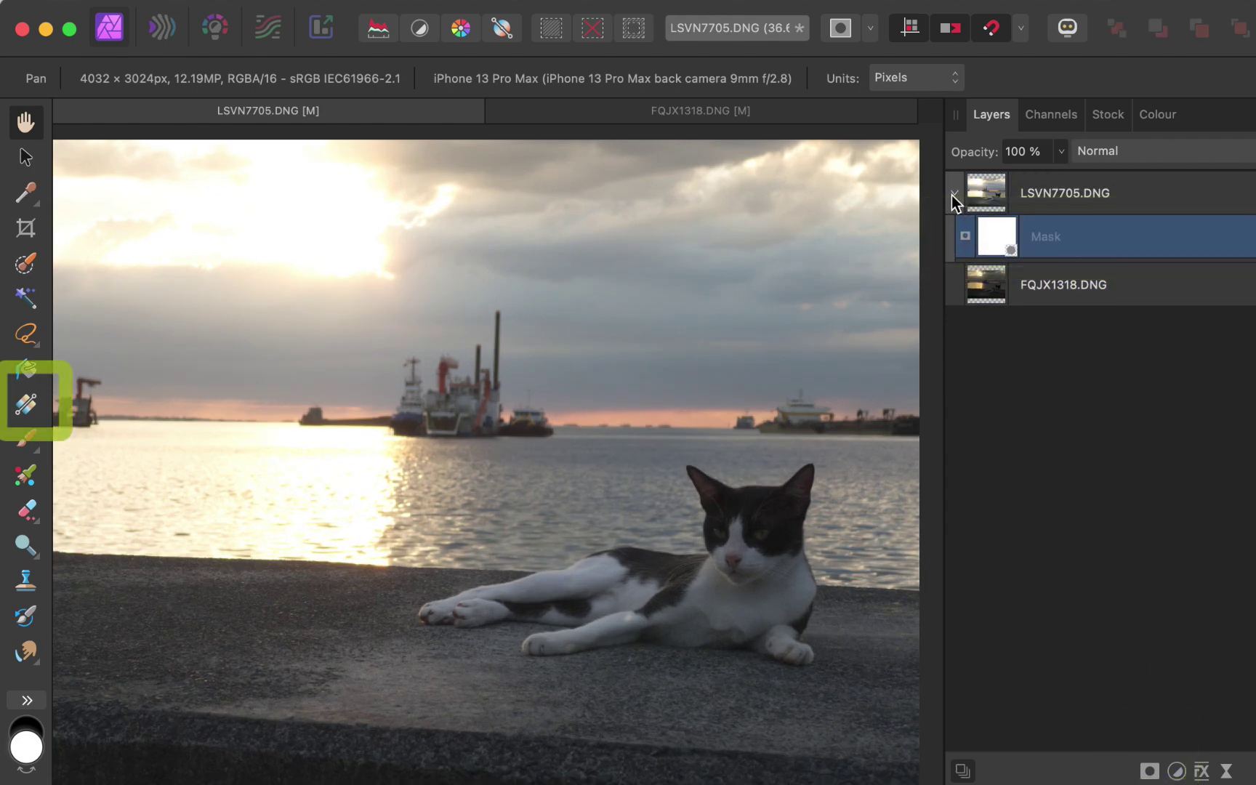
click(29, 413)
drag(328, 317, 327, 237)
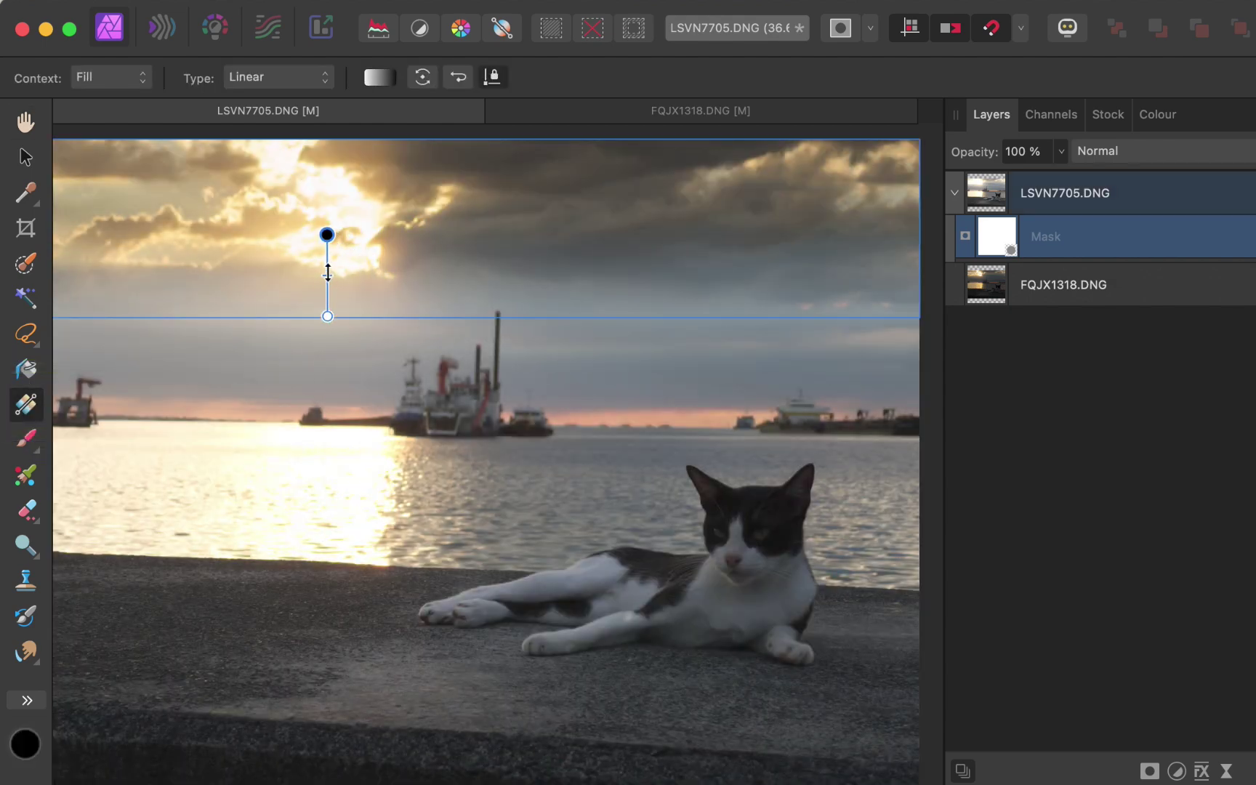
- Adjust the gradient's top and bottom ends, checking the mask alone in grayscale
drag(337, 471, 319, 501)
drag(325, 237, 317, 281)
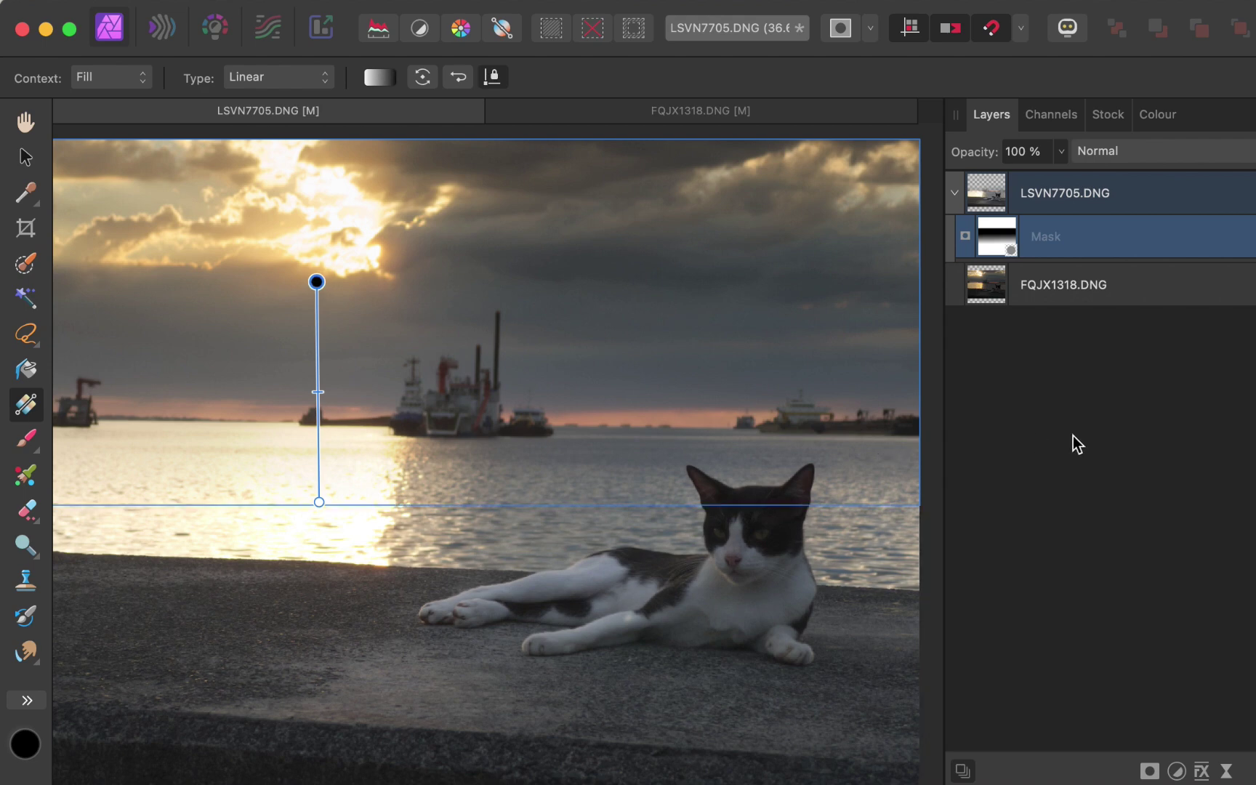
click(1005, 251)
alt+click(1005, 251)
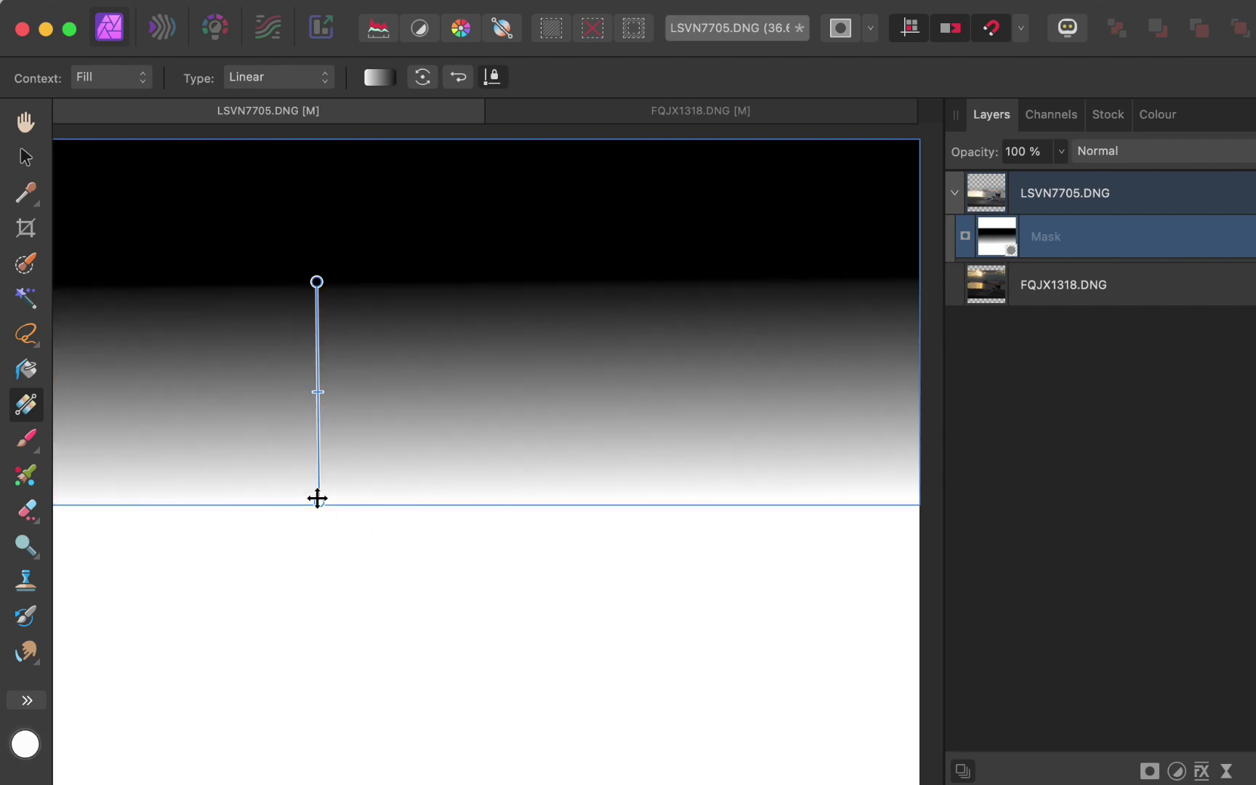
mouse_move(317, 501)
mouse_down()
mouse_move(311, 421)
mouse_move(314, 485)
mouse_up()
alt+click(997, 251)
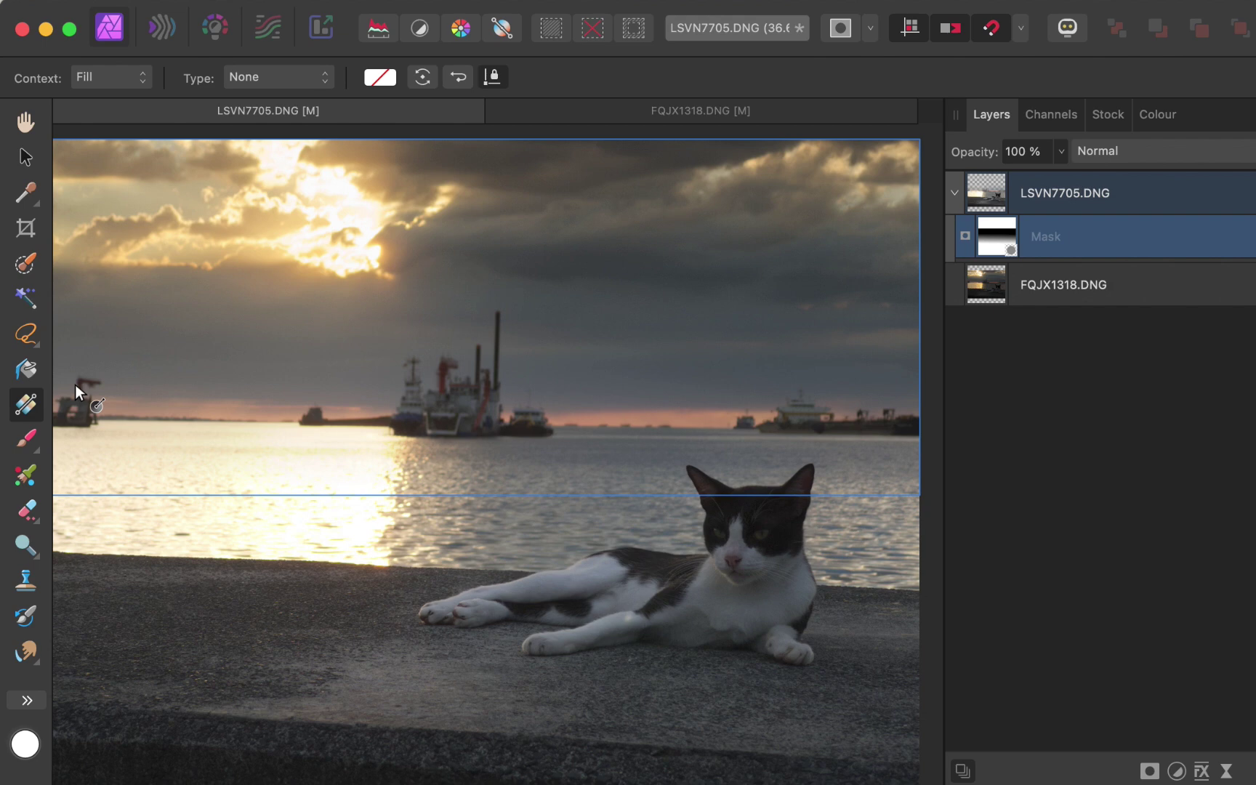
- Paint black over the water on the mask with a 39% opacity, 7% hardness brush
click(27, 441)
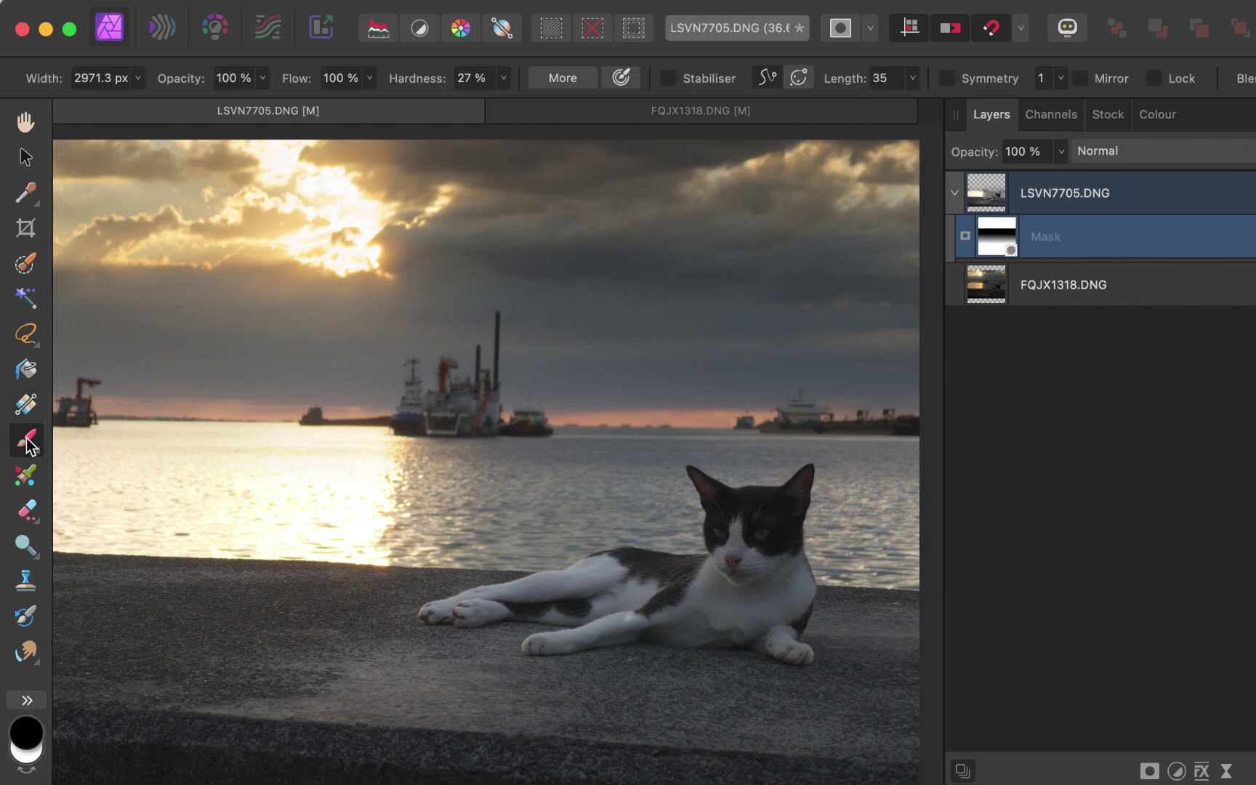
click(263, 78)
drag(265, 105, 141, 111)
click(505, 78)
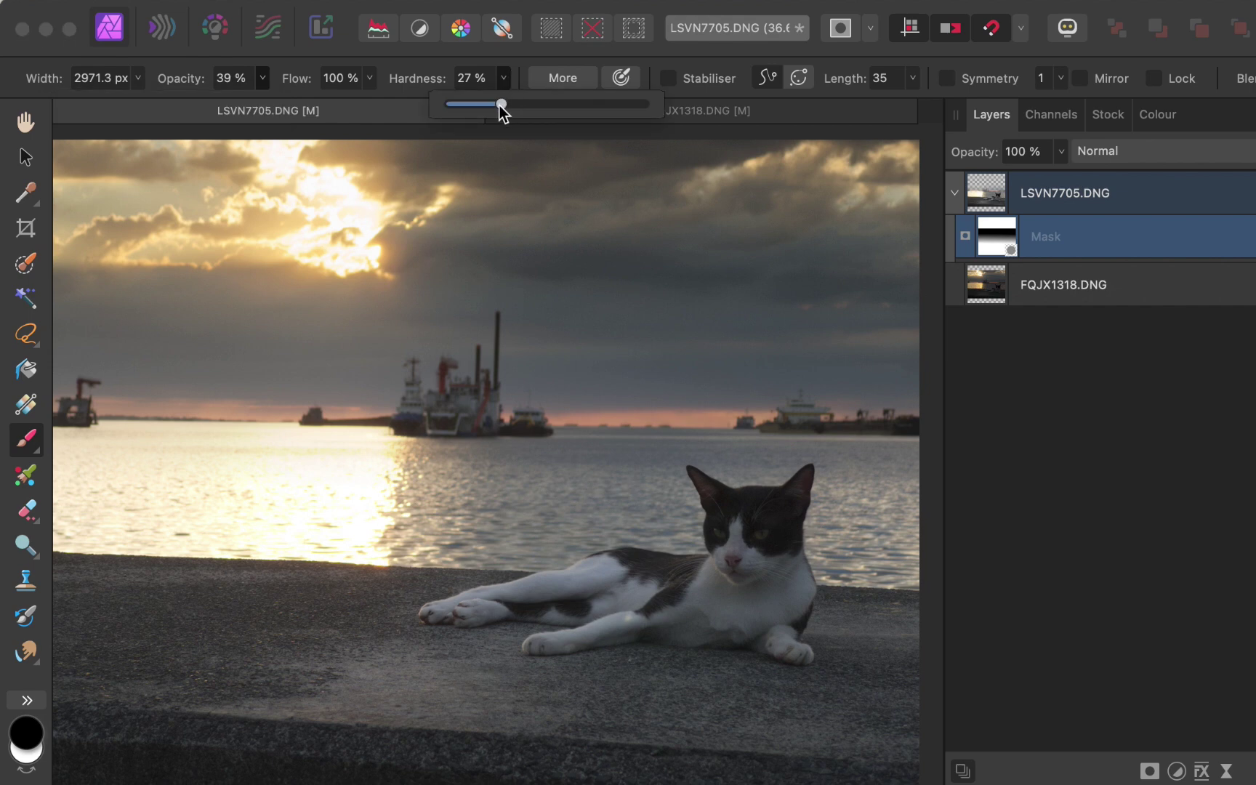
drag(499, 105, 458, 105)
mouse_move(343, 491)
mouse_down()
mouse_move(159, 466)
mouse_move(421, 442)
mouse_up()
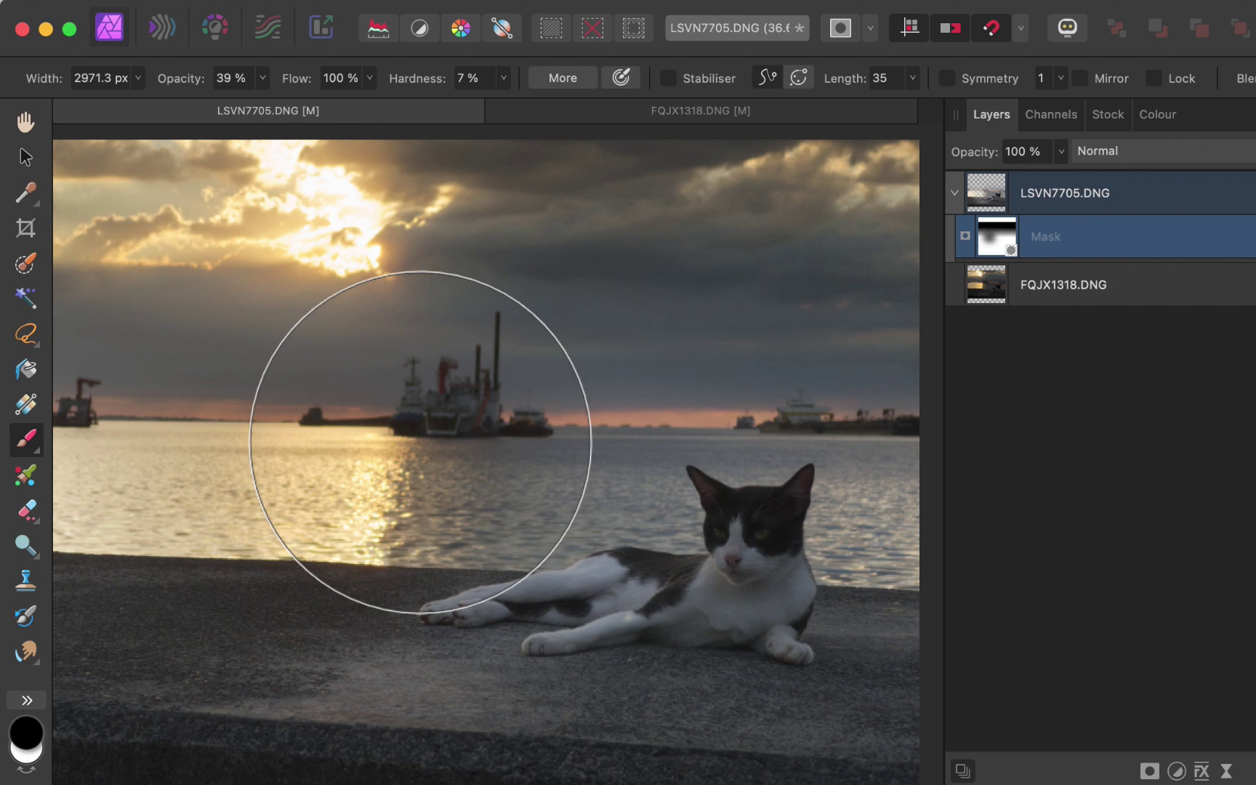
- Raise the exposure of LSVN7705 slightly in the Develop persona and apply it
click(1052, 187)
click(215, 32)
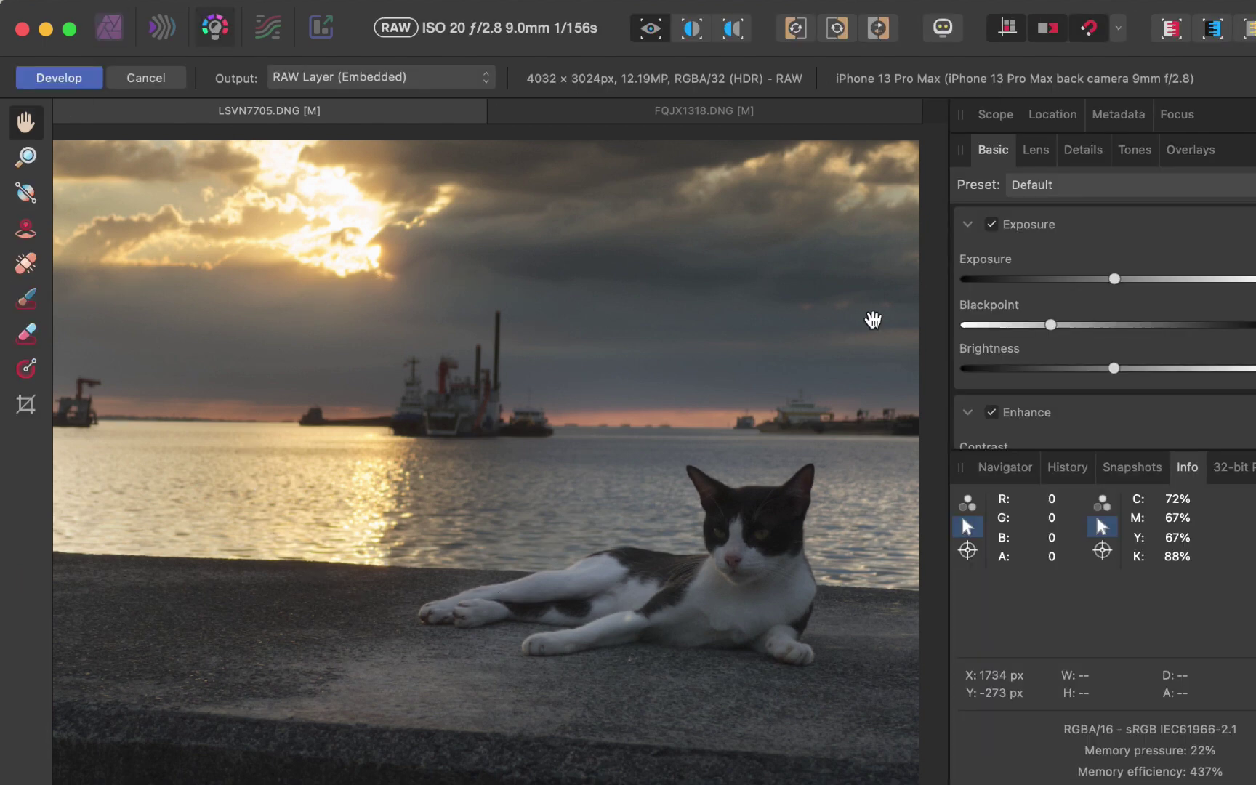
mouse_move(1116, 281)
mouse_down()
mouse_move(1132, 281)
mouse_move(1121, 279)
mouse_up()
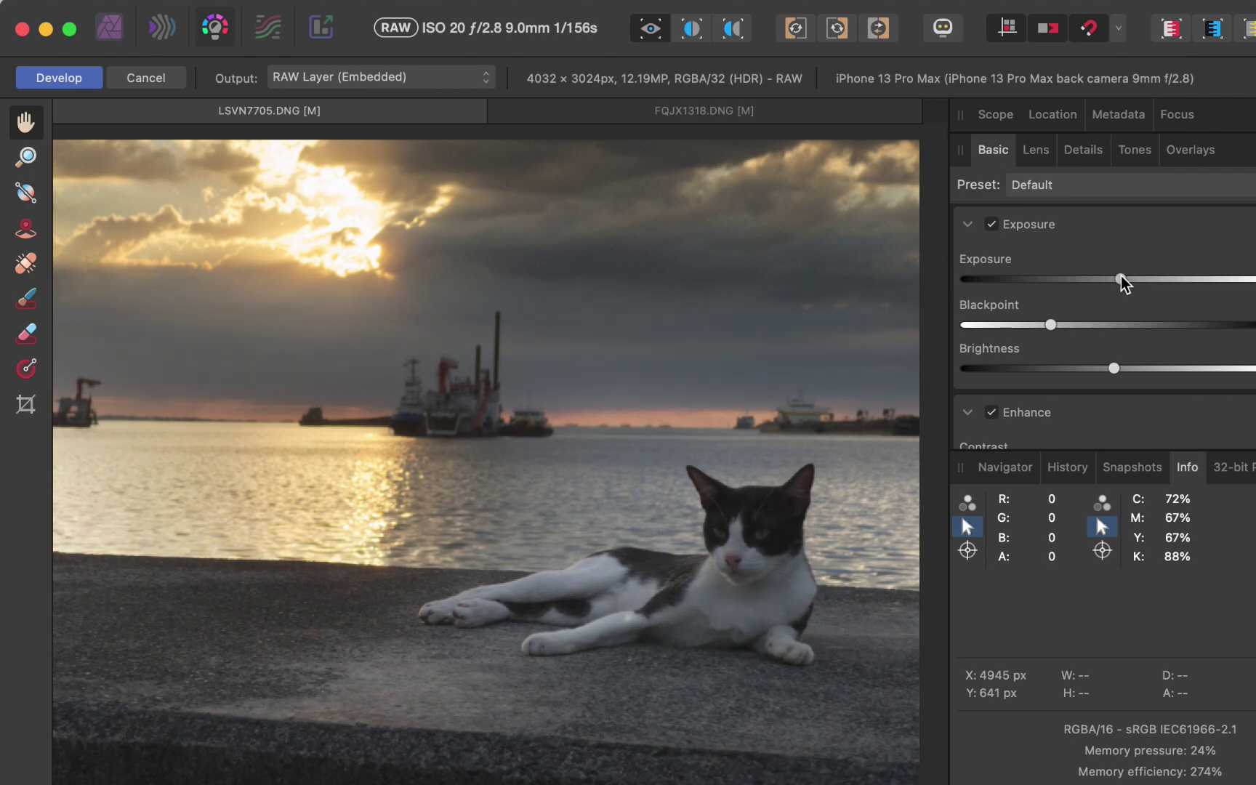
click(76, 87)
- Open FQJX1318 in the Develop persona and increase Clarity to add cloud contrast
click(1061, 299)
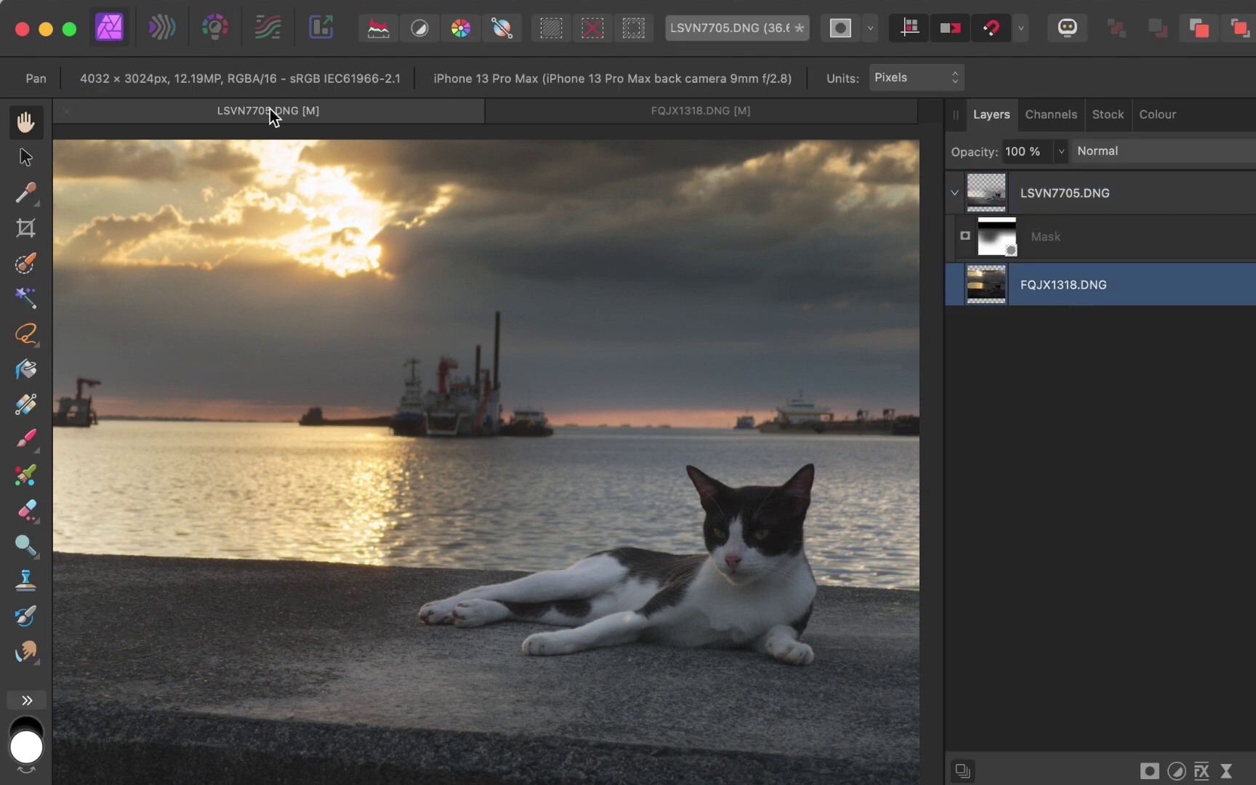
click(213, 33)
scroll(1149, 364, down, 4)
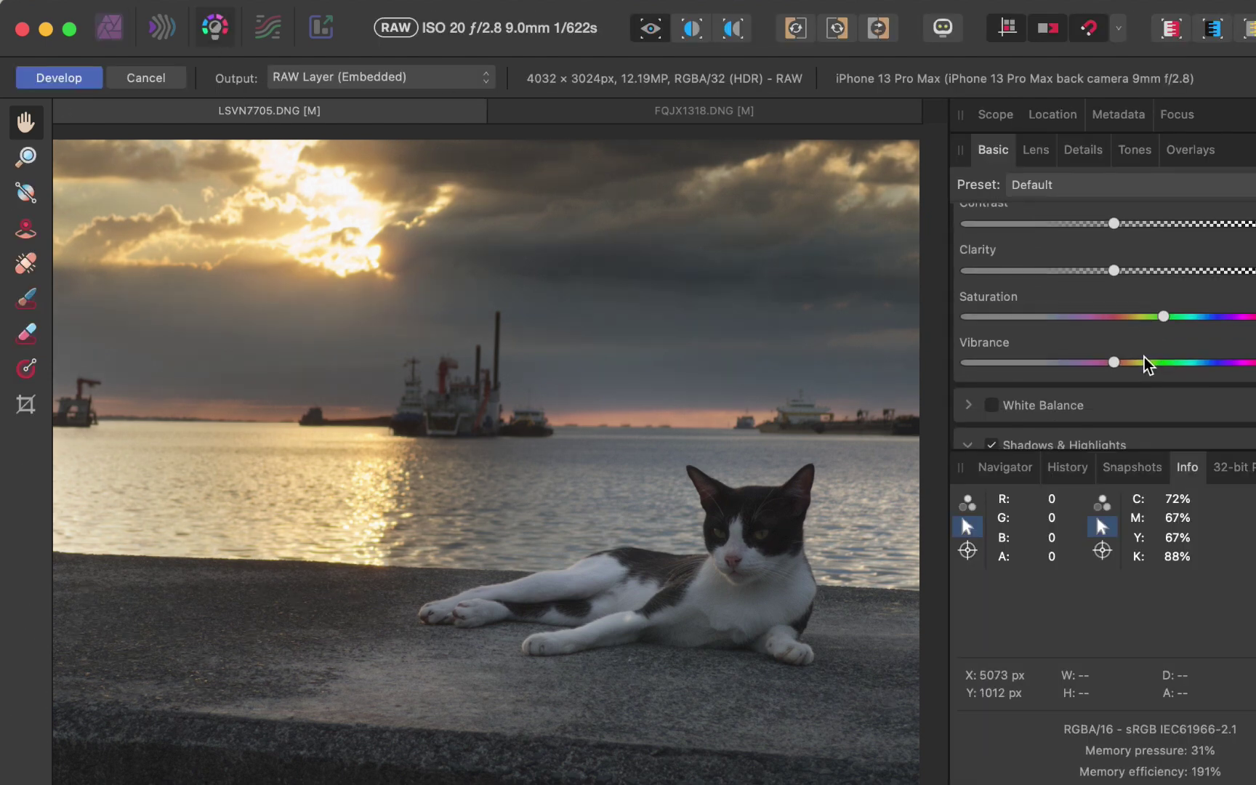
drag(1113, 272, 1225, 271)
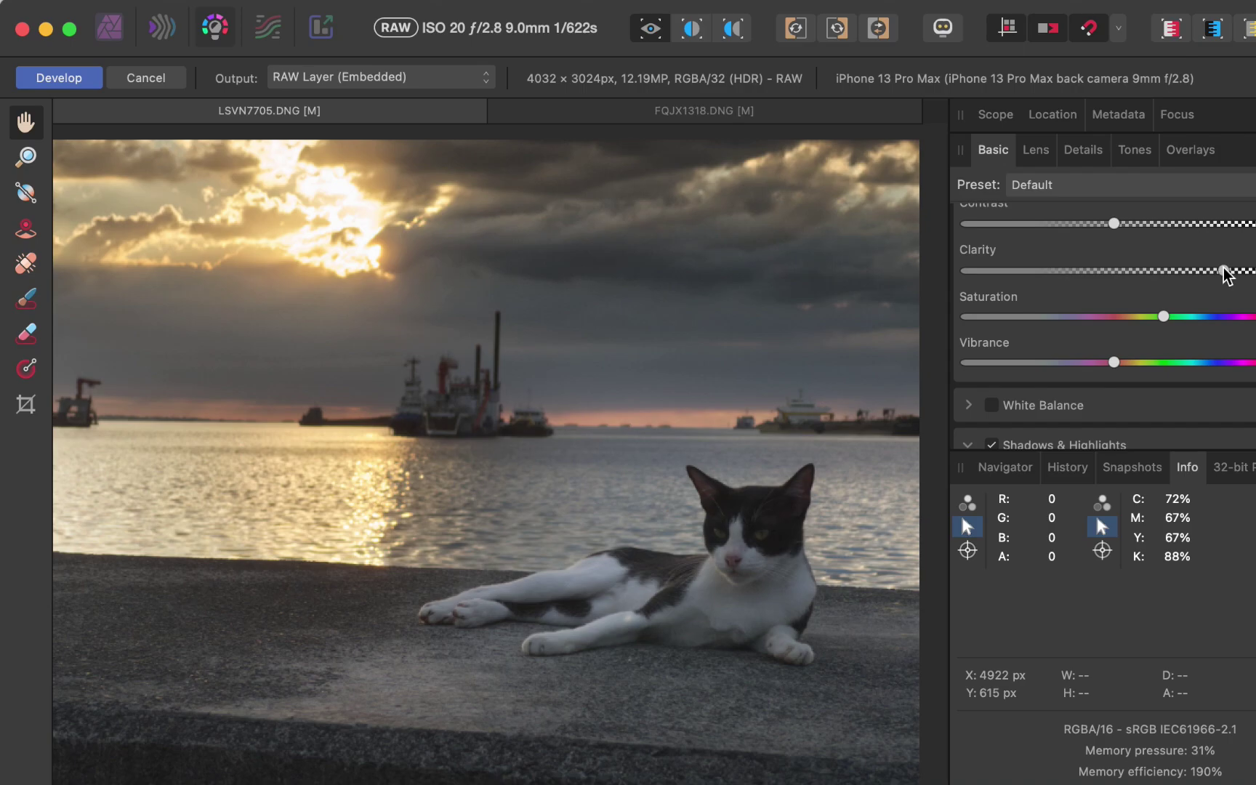